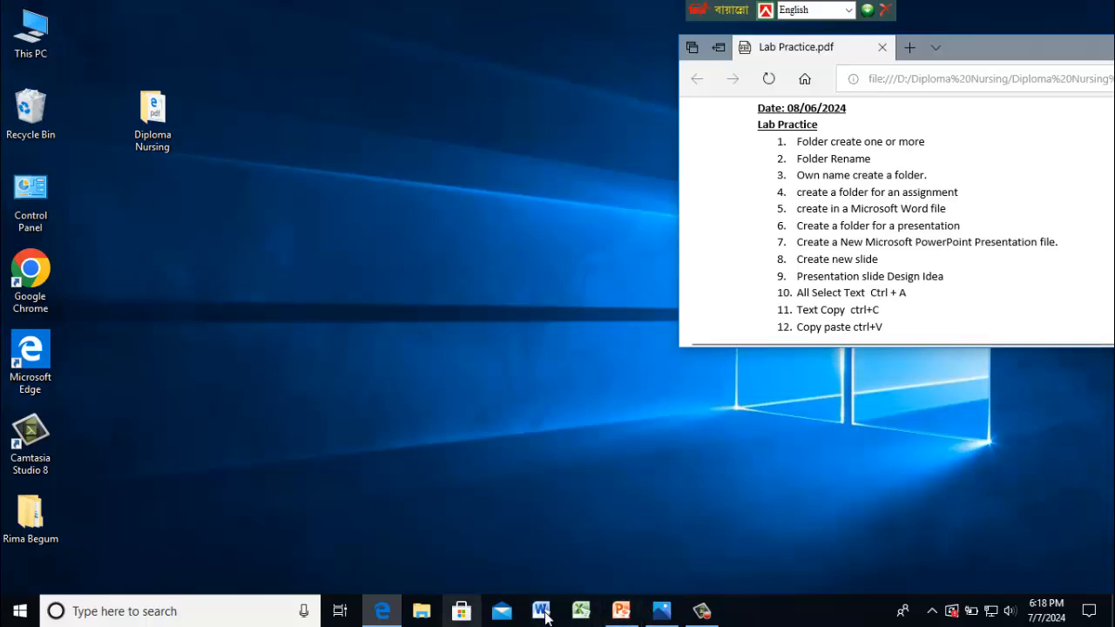
- Open the parts-of-a-mouse picture and resize it to sit below the lab practice list
{"action": "left_click", "coordinate": [662, 611]}
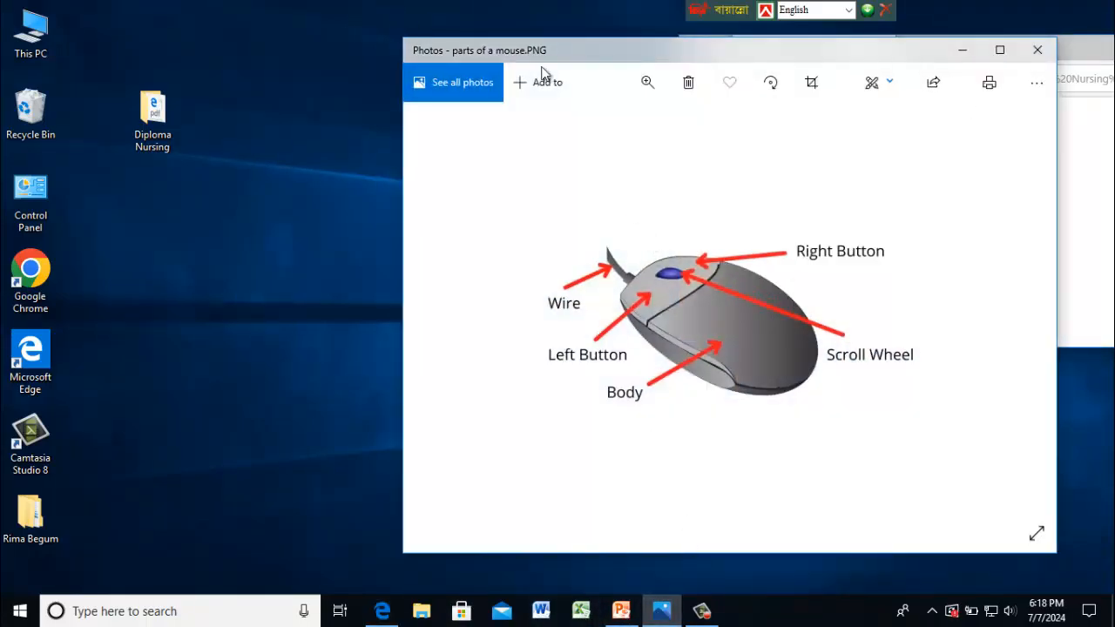
{"action": "left_click_drag", "start_coordinate": [1055, 39], "coordinate": [694, 273]}
{"action": "left_click_drag", "start_coordinate": [633, 162], "coordinate": [934, 246]}
{"action": "left_click", "coordinate": [1056, 128]}
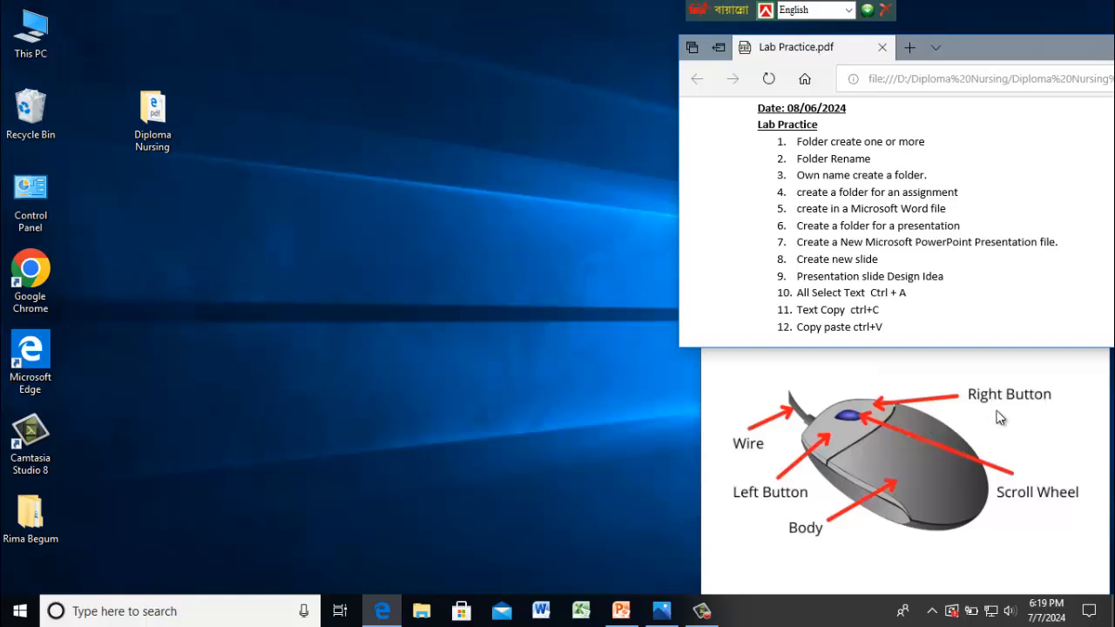
- Create a new folder on the desktop and name it with your own name
{"action": "right_click", "coordinate": [341, 251]}
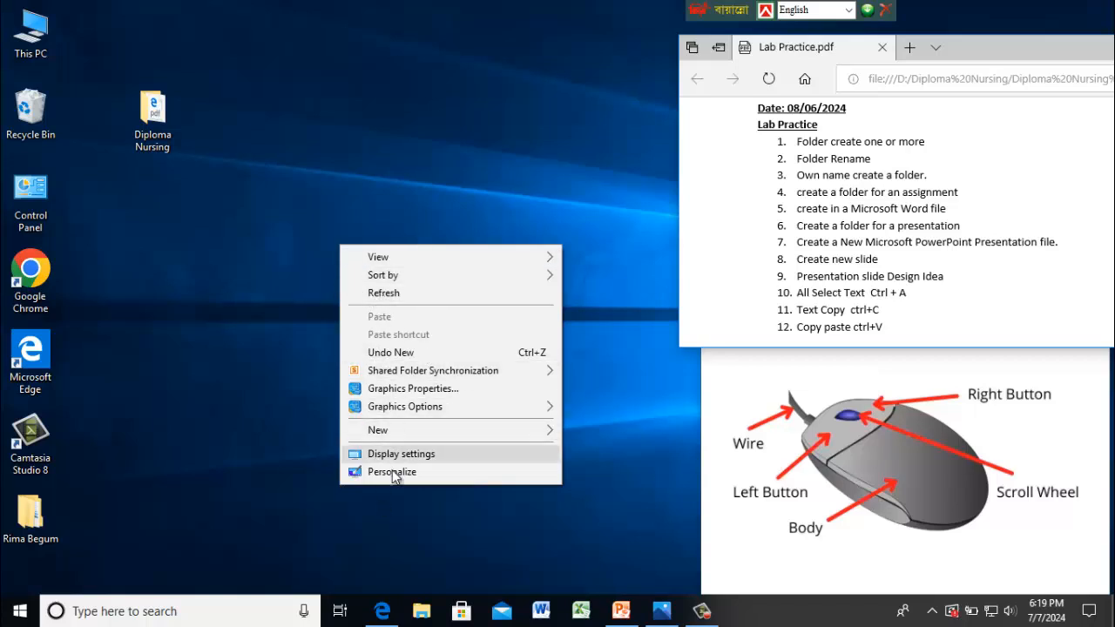
{"action": "mouse_move", "coordinate": [398, 435]}
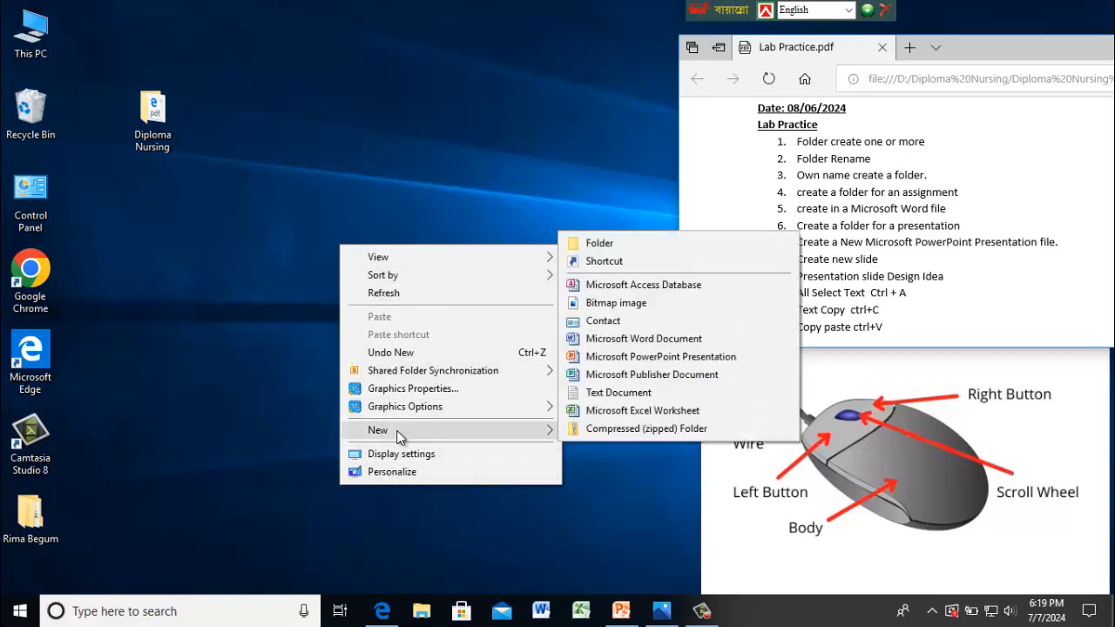
{"action": "left_click", "coordinate": [597, 243]}
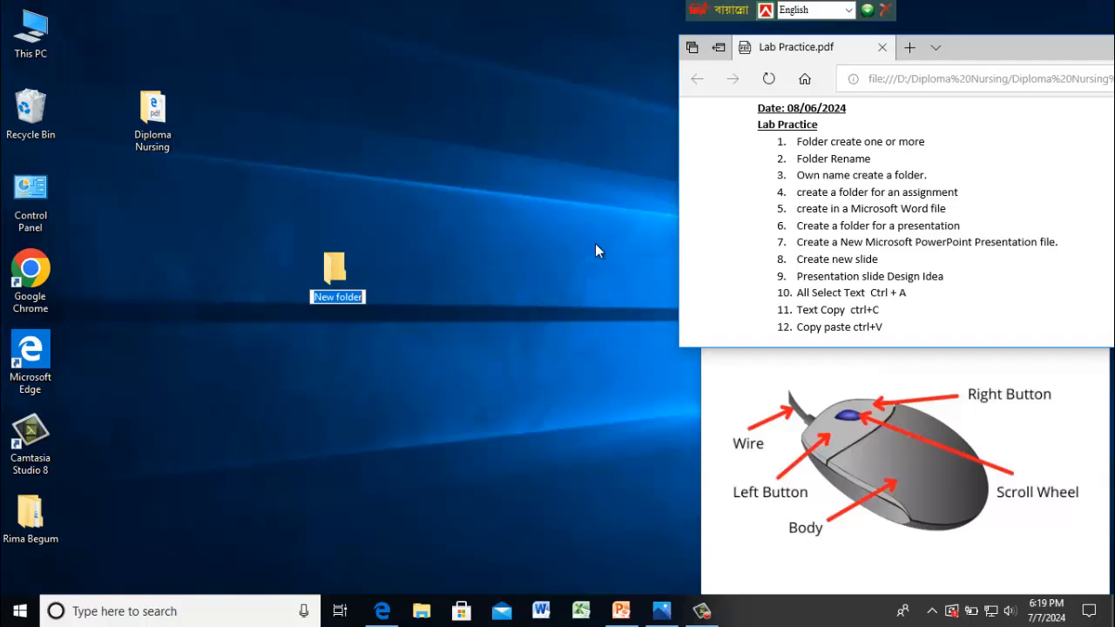
{"action": "type", "text": "Galib"}
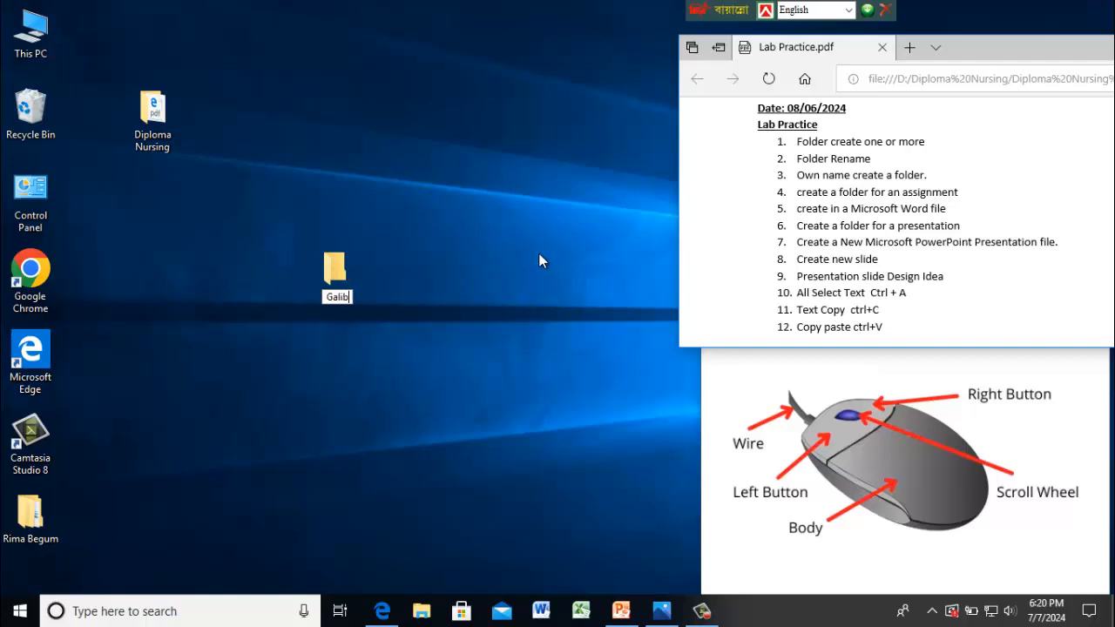
{"action": "key", "text": "Return"}
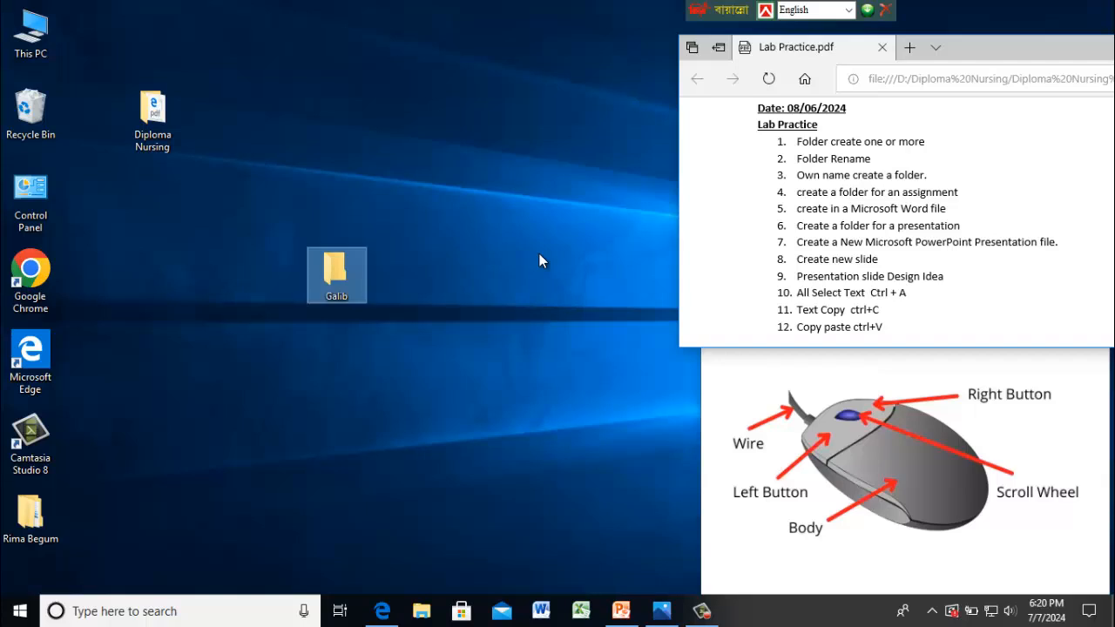
{"action": "right_click", "coordinate": [325, 298]}
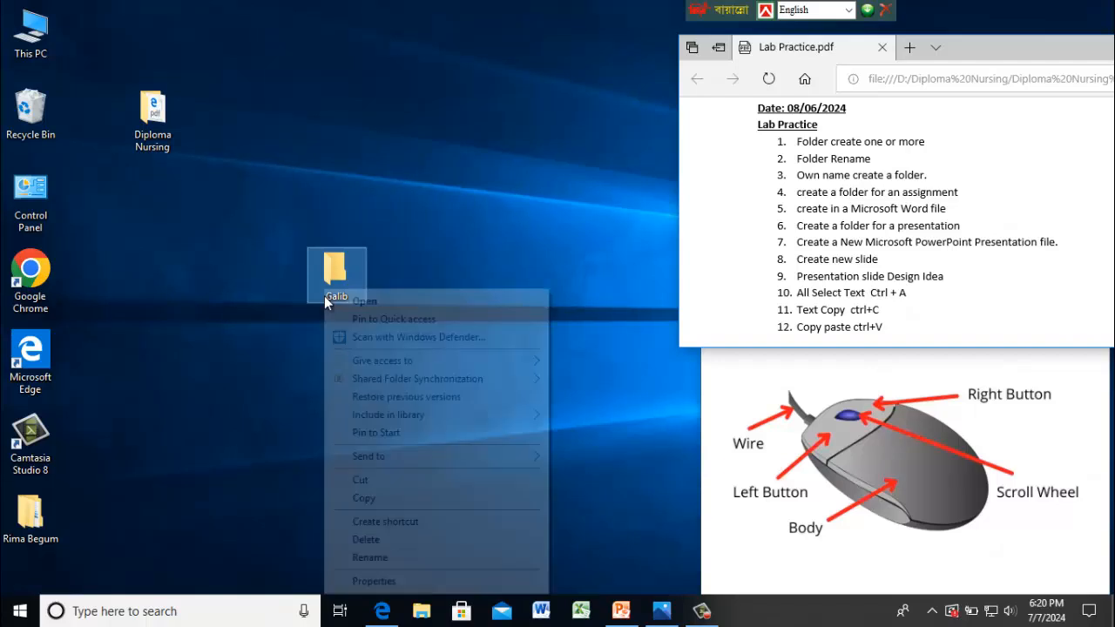
{"action": "left_click", "coordinate": [472, 207]}
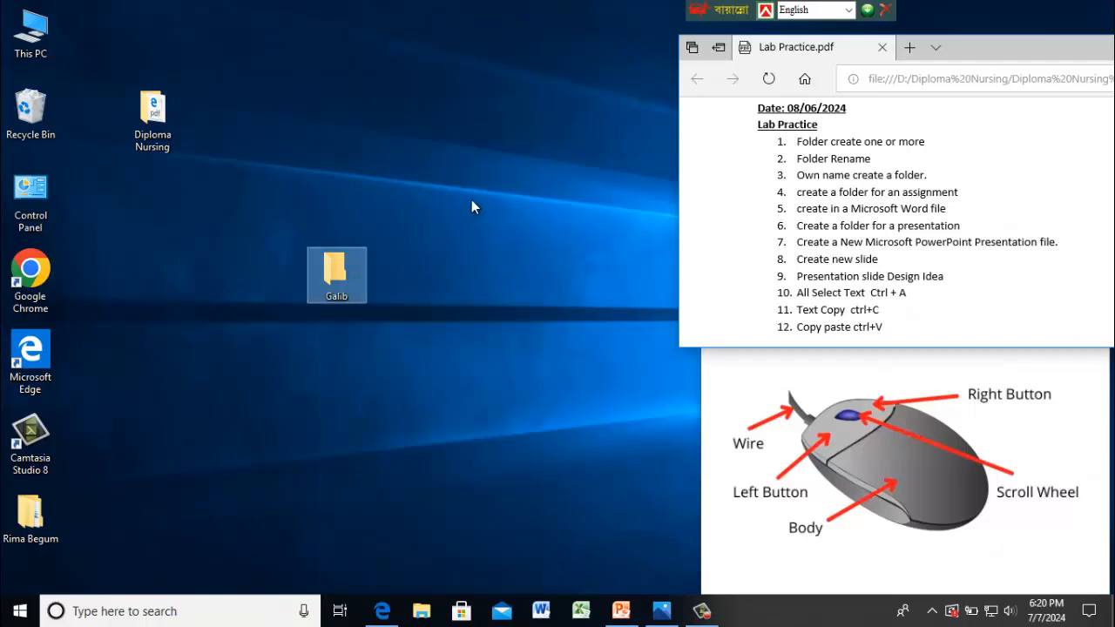
{"action": "right_click", "coordinate": [341, 288]}
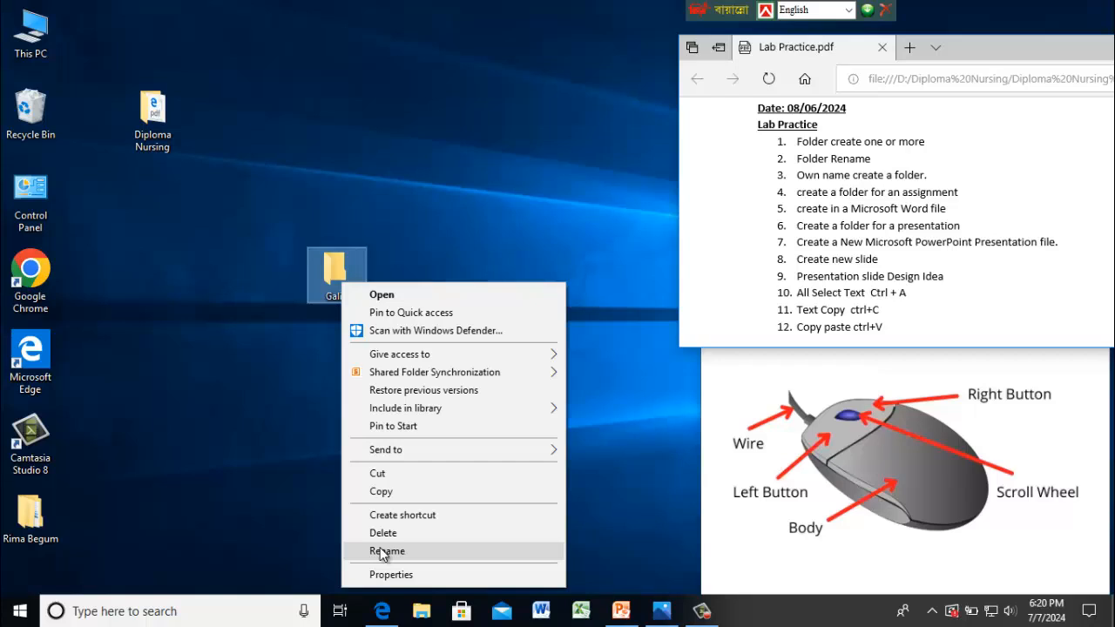
{"action": "left_click", "coordinate": [384, 552]}
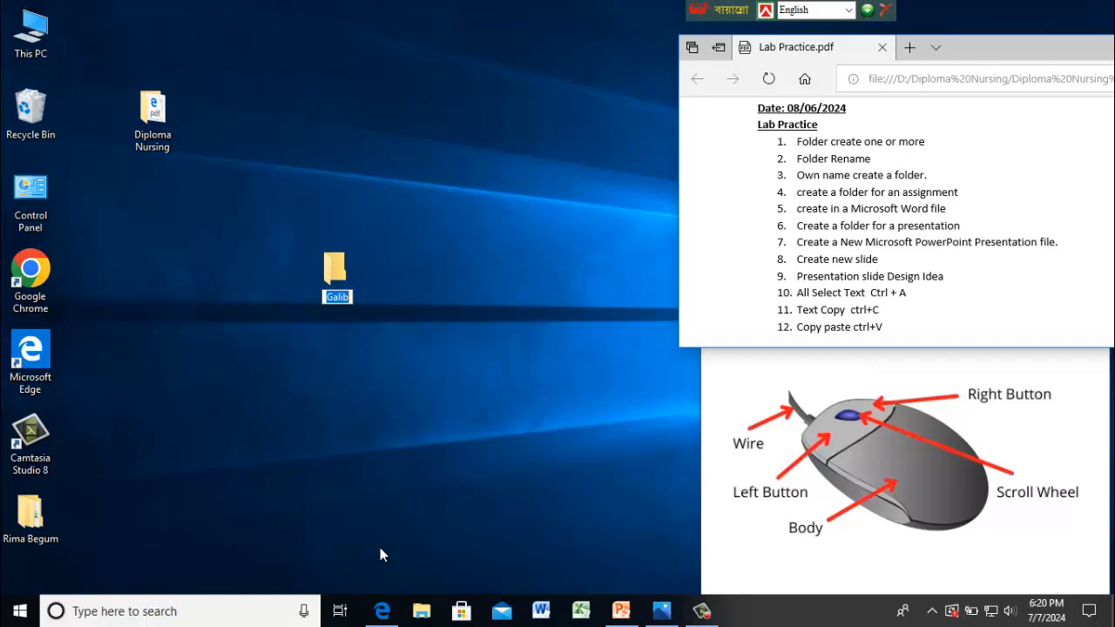
{"action": "key", "text": "Return"}
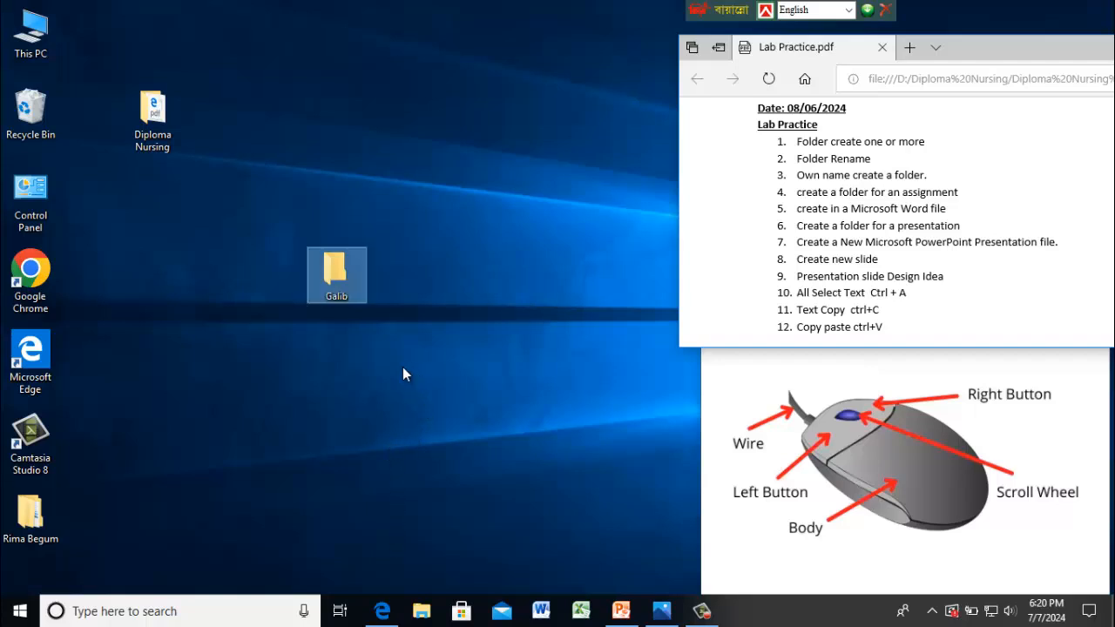
{"action": "right_click", "coordinate": [352, 285]}
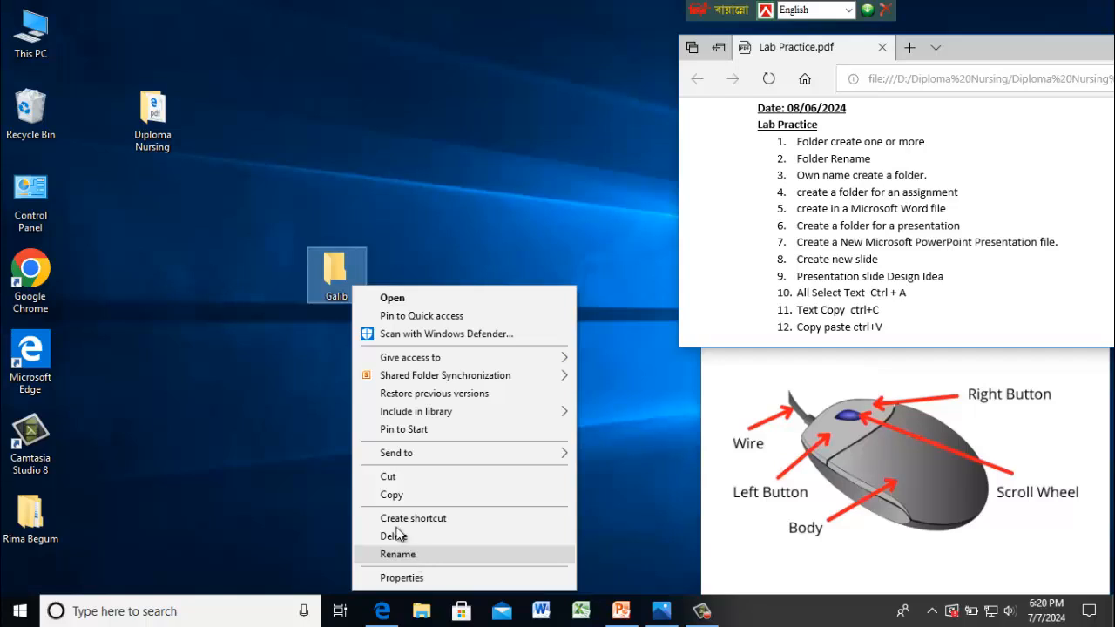
{"action": "left_click", "coordinate": [271, 431]}
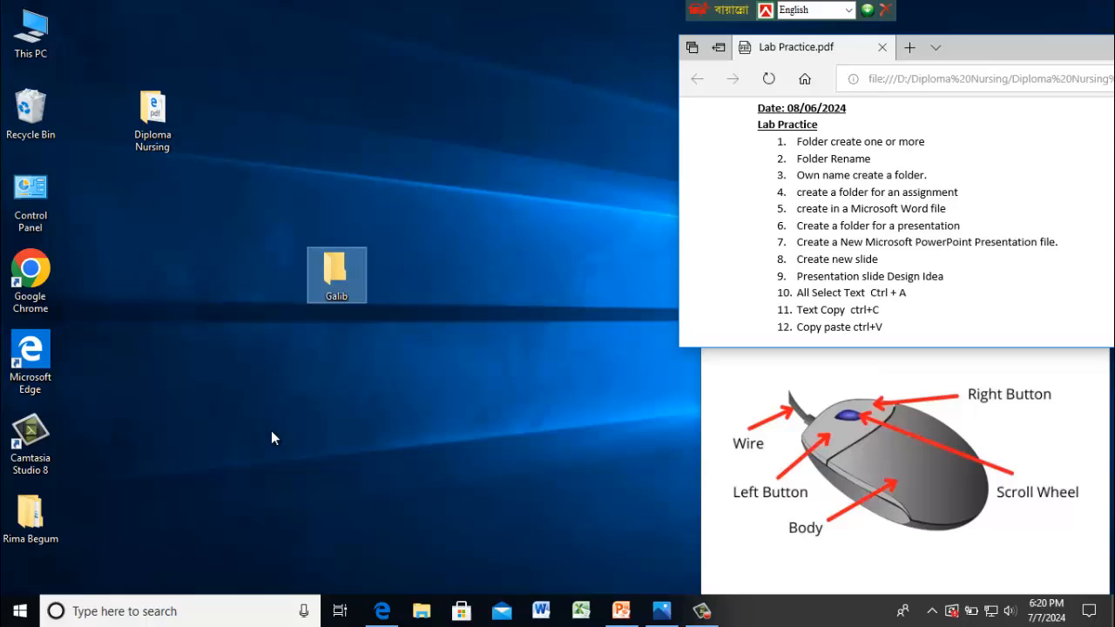
- Open the newly named folder and narrow its window to fit beside the list
{"action": "double_click", "coordinate": [346, 289]}
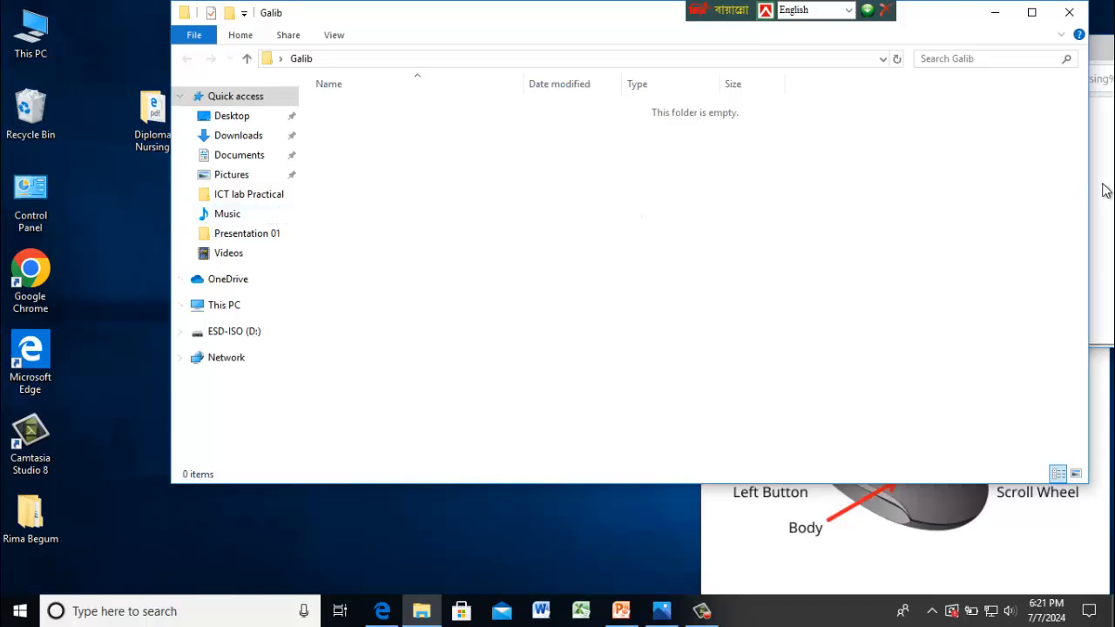
{"action": "left_click_drag", "start_coordinate": [1088, 164], "coordinate": [666, 169]}
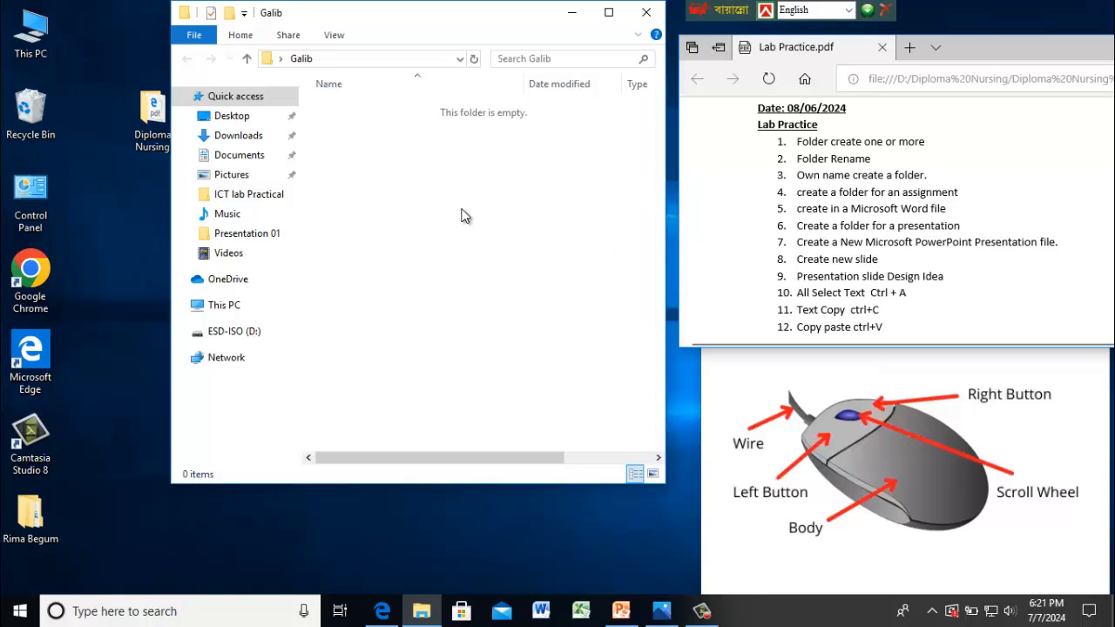
- Create a subfolder named Assignment 1 inside the named folder
{"action": "right_click", "coordinate": [417, 207]}
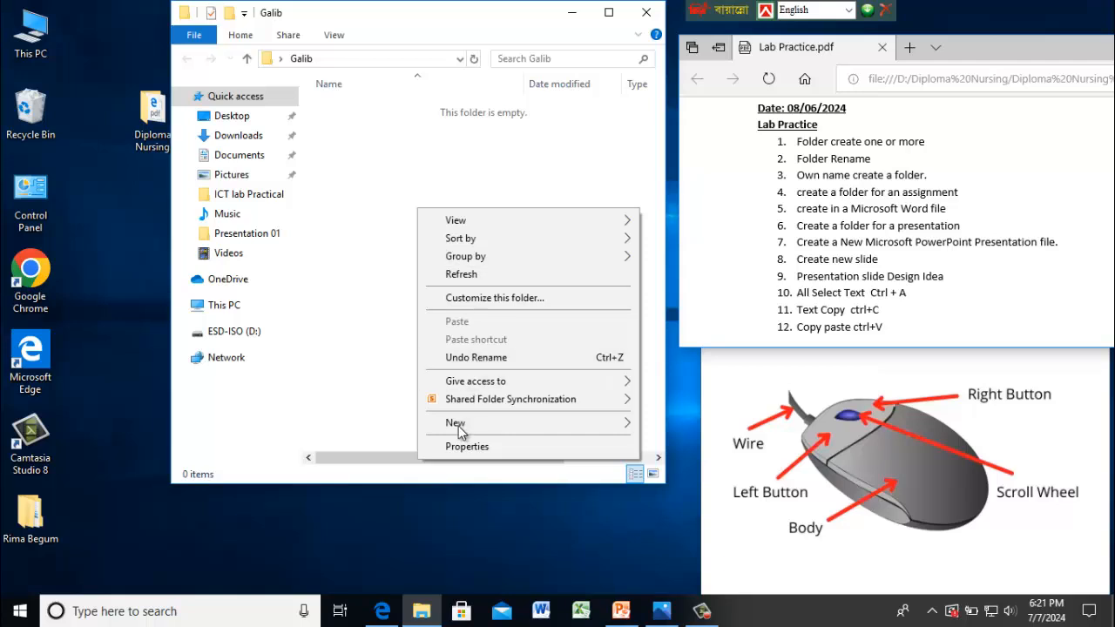
{"action": "mouse_move", "coordinate": [504, 424]}
{"action": "left_click", "coordinate": [667, 424]}
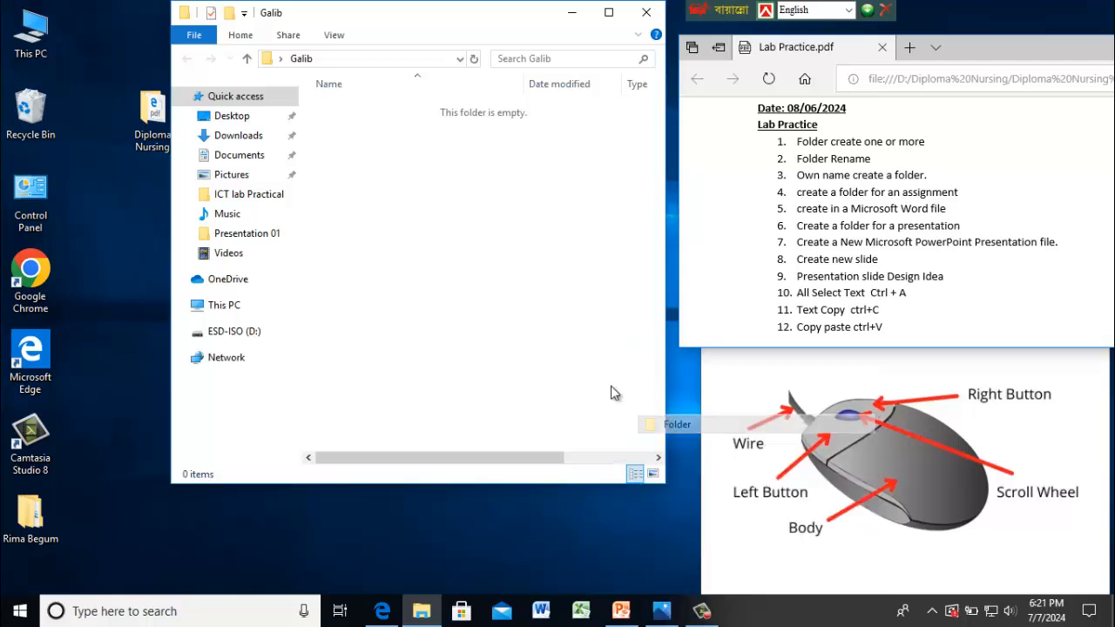
{"action": "type", "text": "A"}
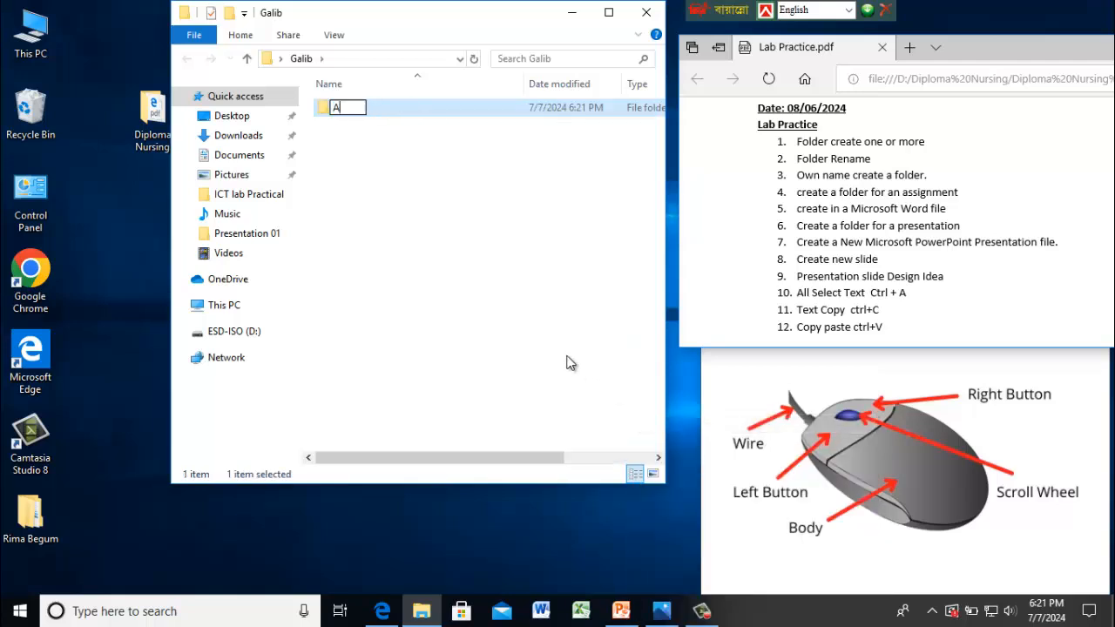
{"action": "type", "text": "ssignment"}
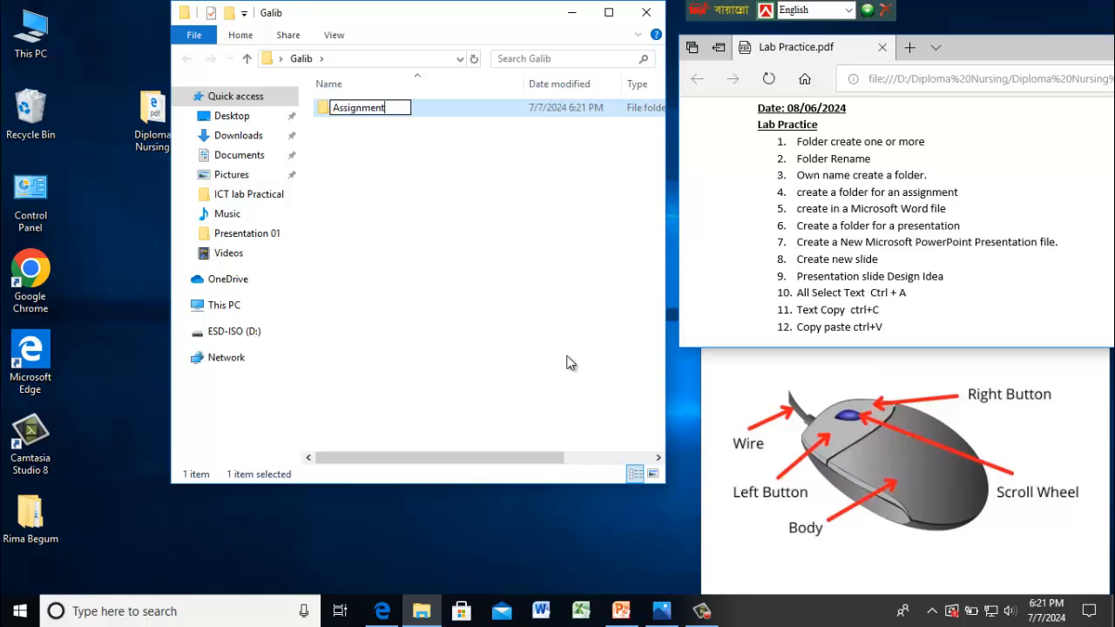
{"action": "type", "text": "1"}
{"action": "left_click", "coordinate": [504, 218]}
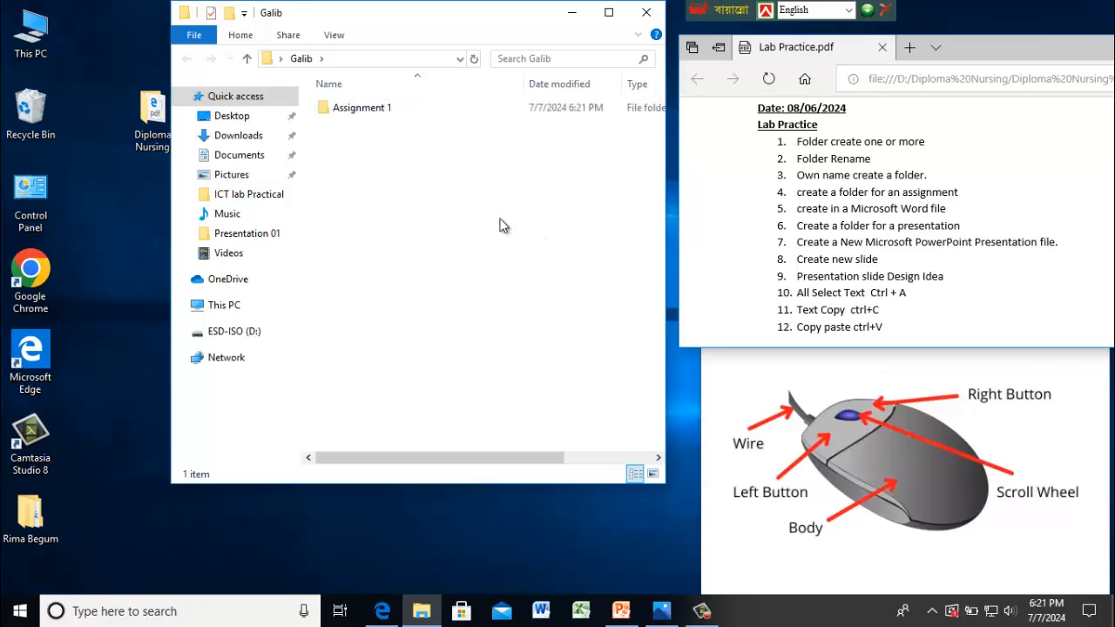
- Inside Assignment 1, create a new Microsoft Word document named Assignment 1
{"action": "double_click", "coordinate": [393, 106]}
{"action": "right_click", "coordinate": [383, 188]}
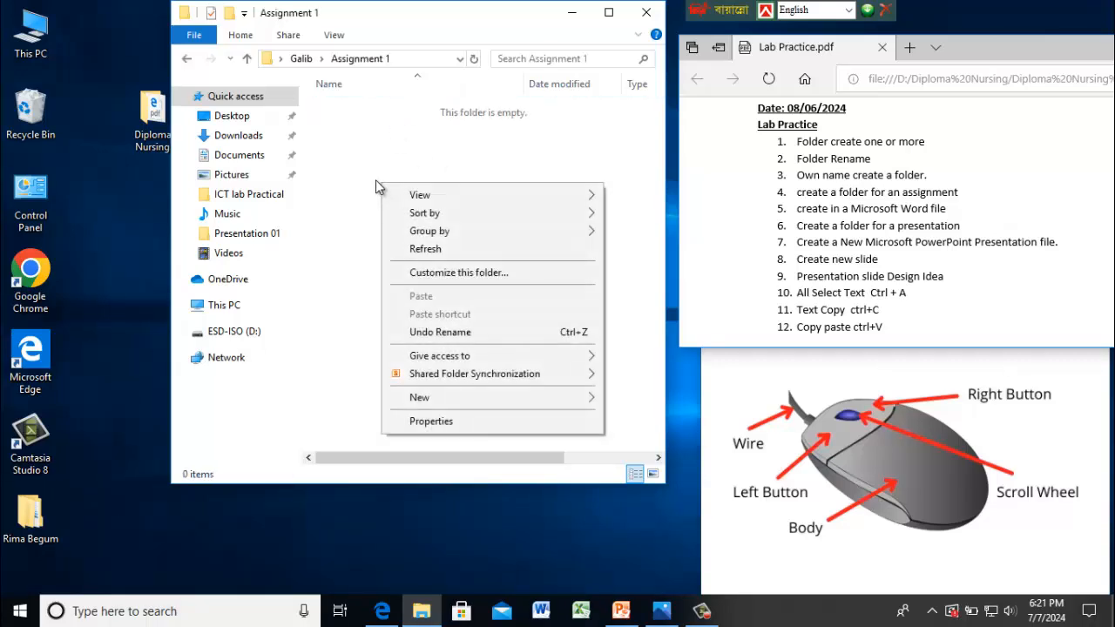
{"action": "left_click", "coordinate": [364, 171]}
{"action": "right_click", "coordinate": [364, 171]}
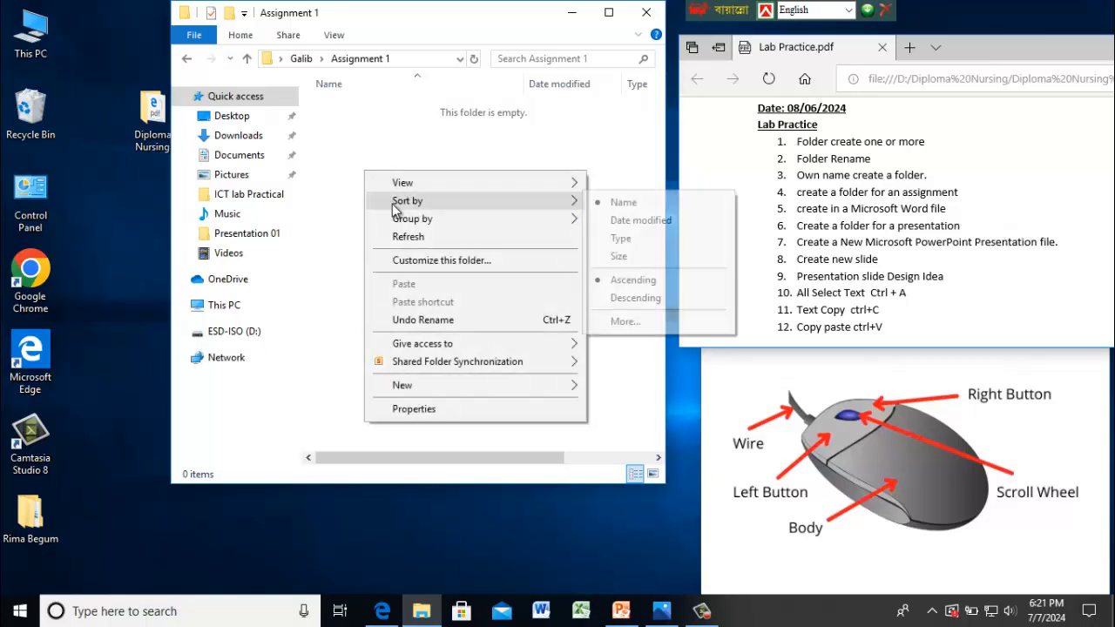
{"action": "mouse_move", "coordinate": [434, 386]}
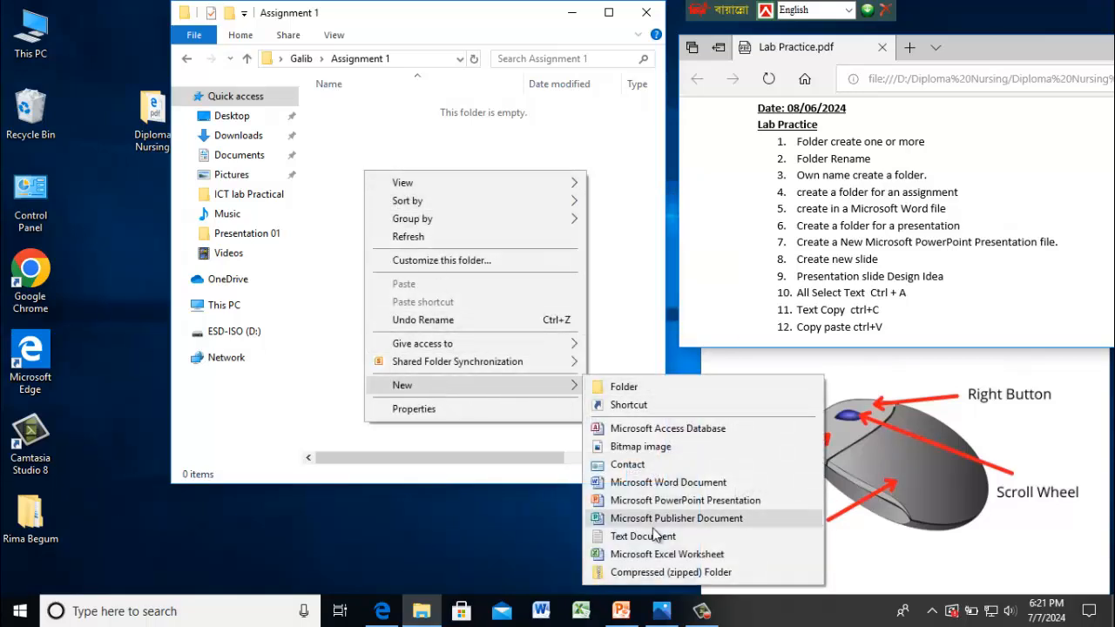
{"action": "left_click", "coordinate": [697, 483]}
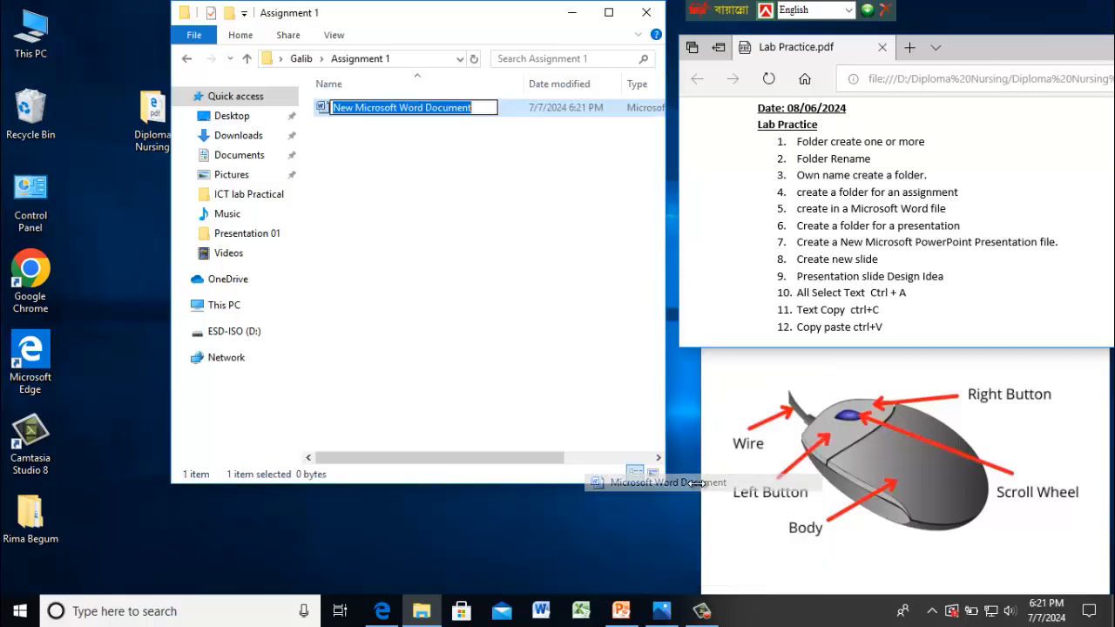
{"action": "type", "text": "Ass"}
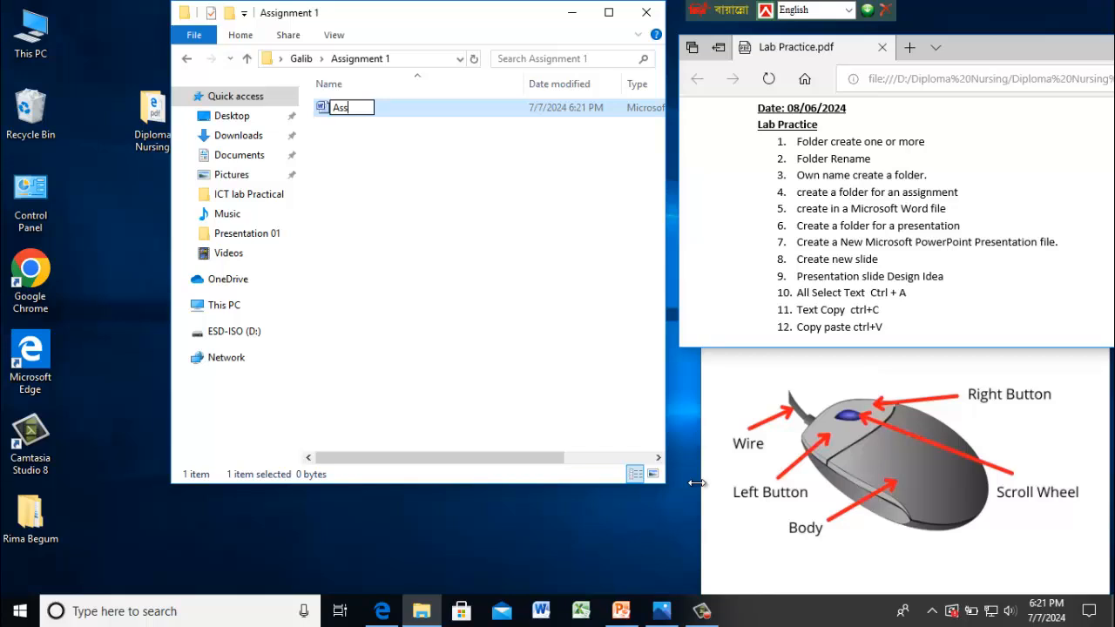
{"action": "type", "text": "ignment"}
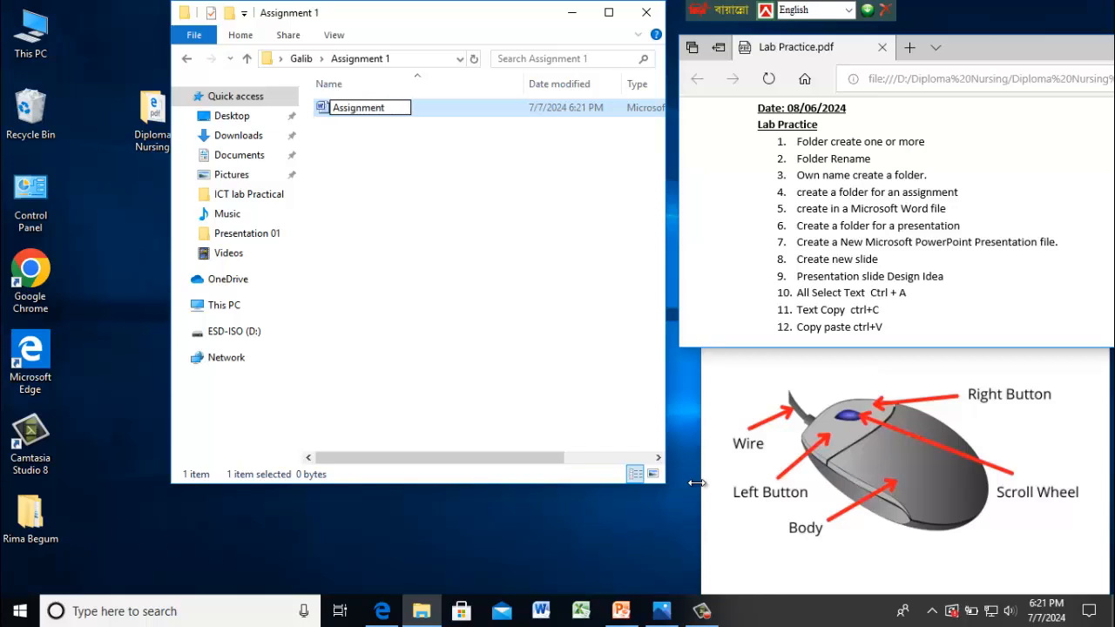
{"action": "type", "text": " 1"}
{"action": "left_click", "coordinate": [485, 251]}
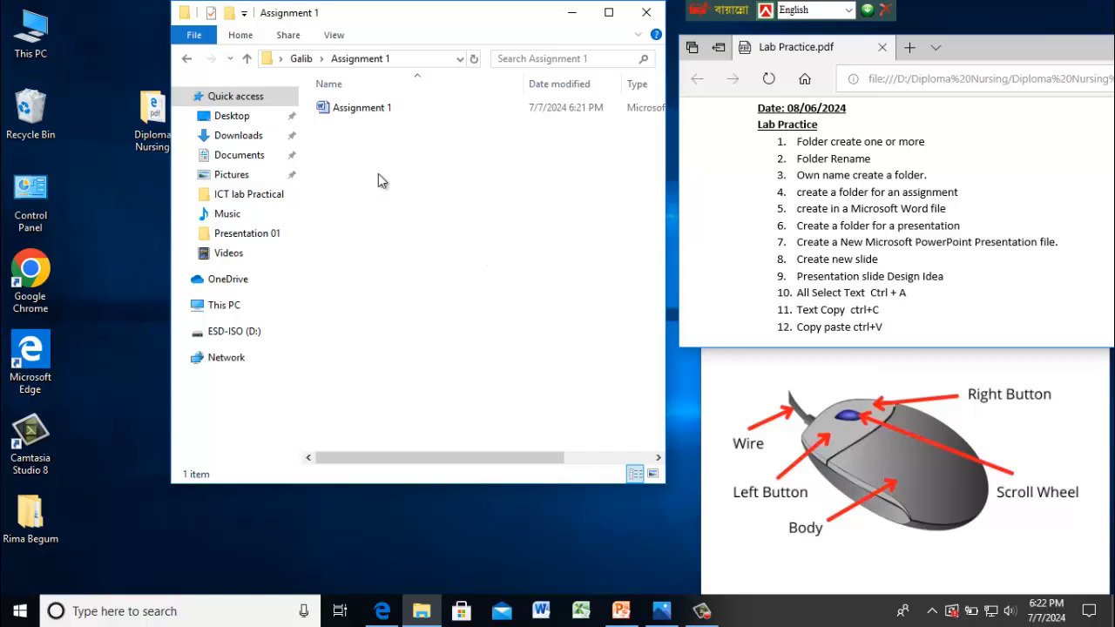
- Return to the parent folder and create another subfolder named Presentation 1
{"action": "left_click", "coordinate": [248, 59]}
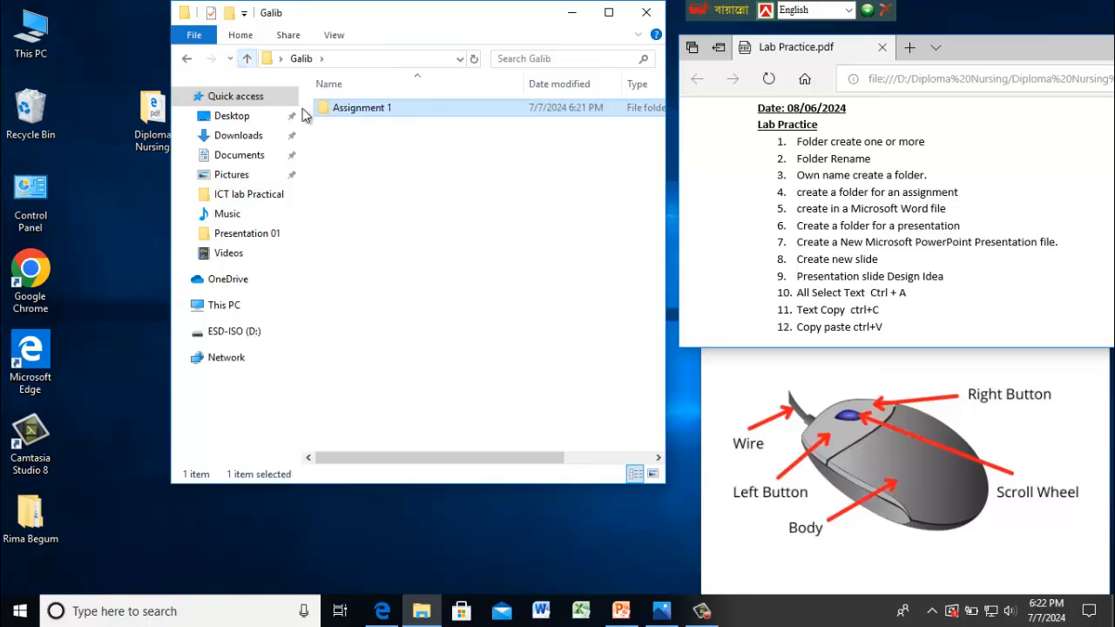
{"action": "right_click", "coordinate": [450, 166]}
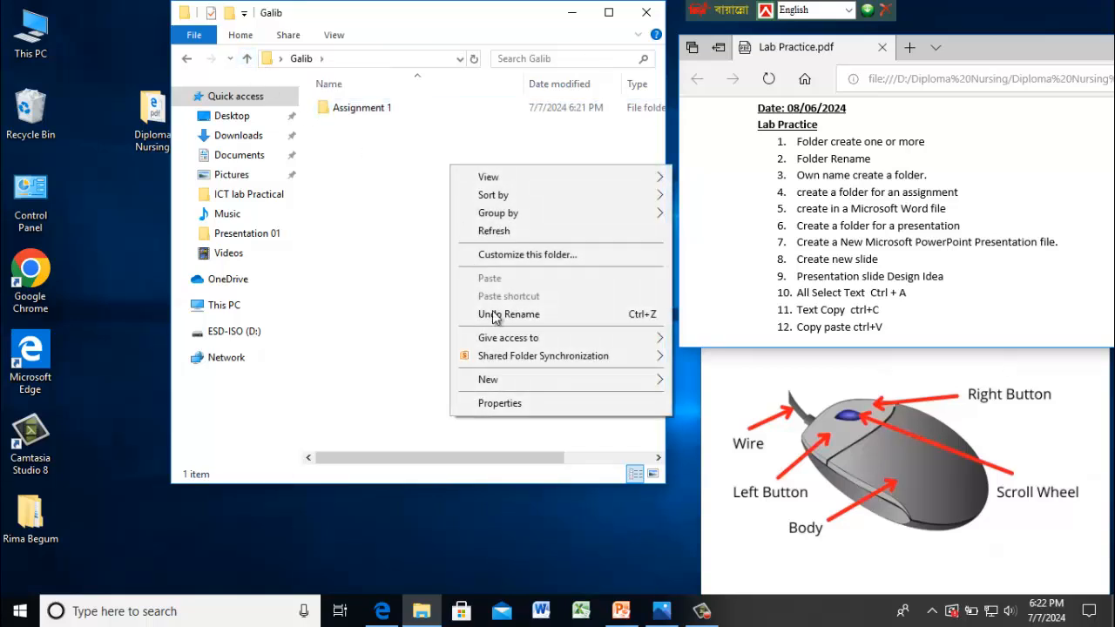
{"action": "mouse_move", "coordinate": [505, 380]}
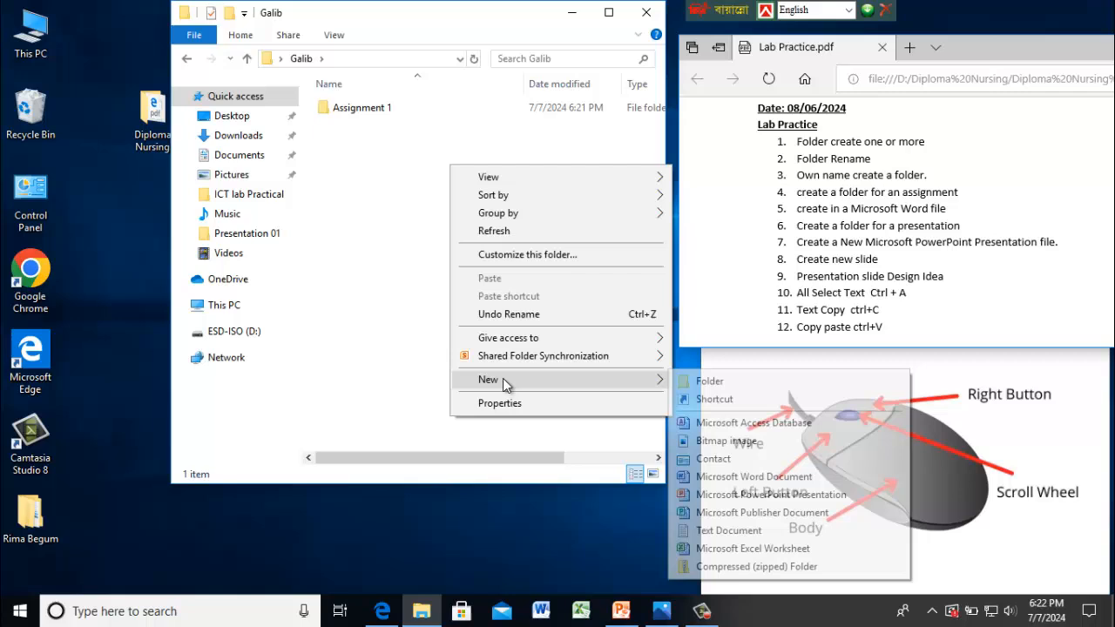
{"action": "left_click", "coordinate": [702, 381]}
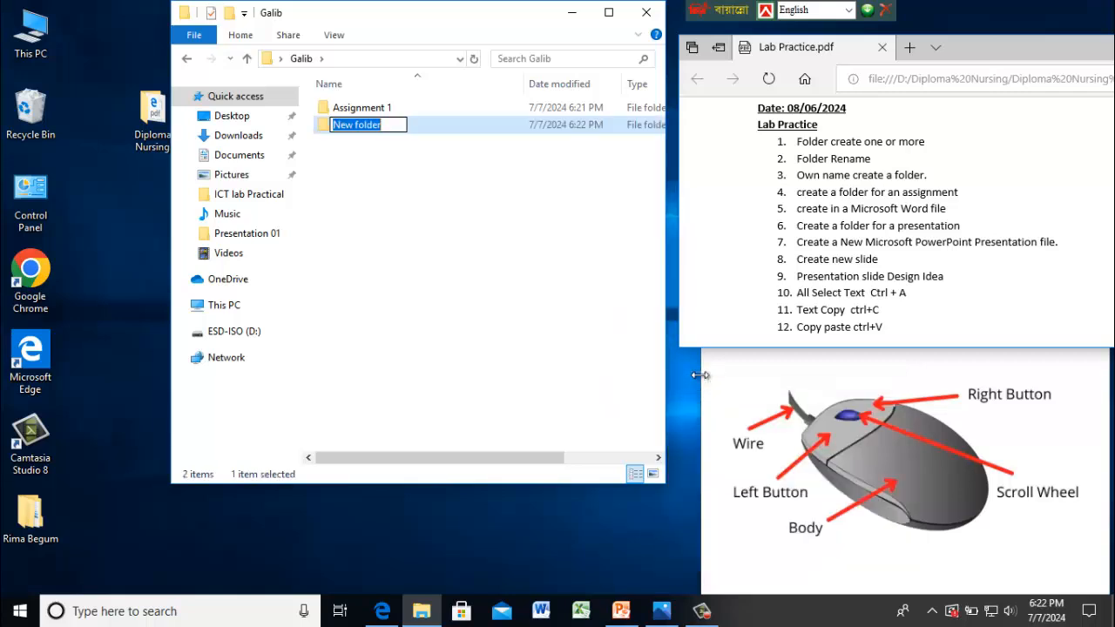
{"action": "type", "text": "Prese"}
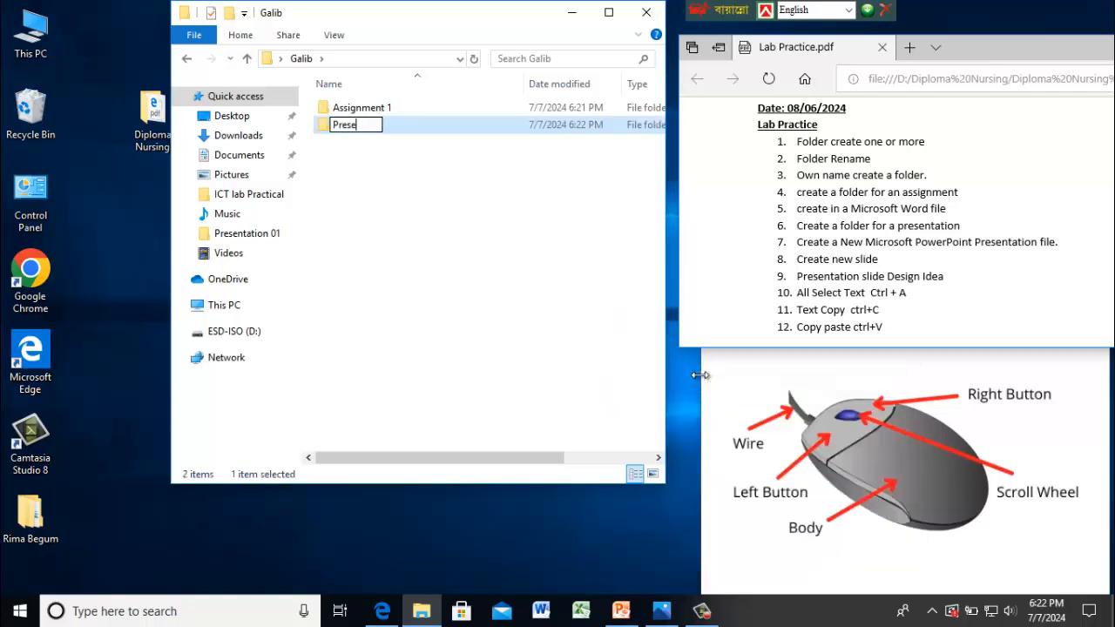
{"action": "type", "text": "ntation 1"}
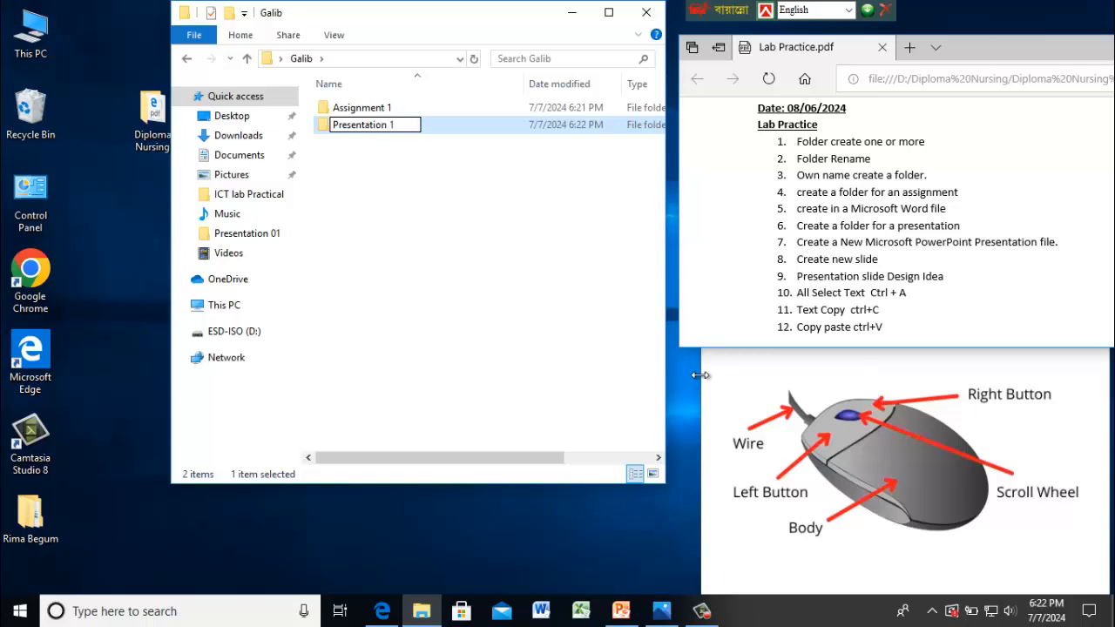
{"action": "left_click", "coordinate": [519, 258]}
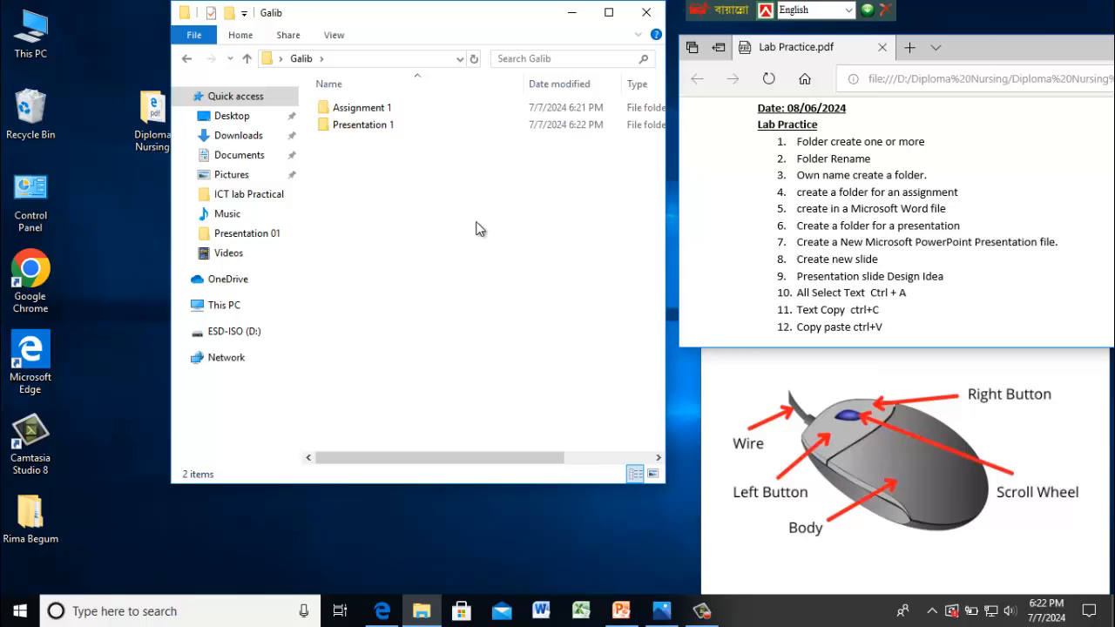
- Inside Presentation 1, create a new Microsoft PowerPoint Presentation named Presentation Group A
{"action": "double_click", "coordinate": [364, 125]}
{"action": "right_click", "coordinate": [427, 181]}
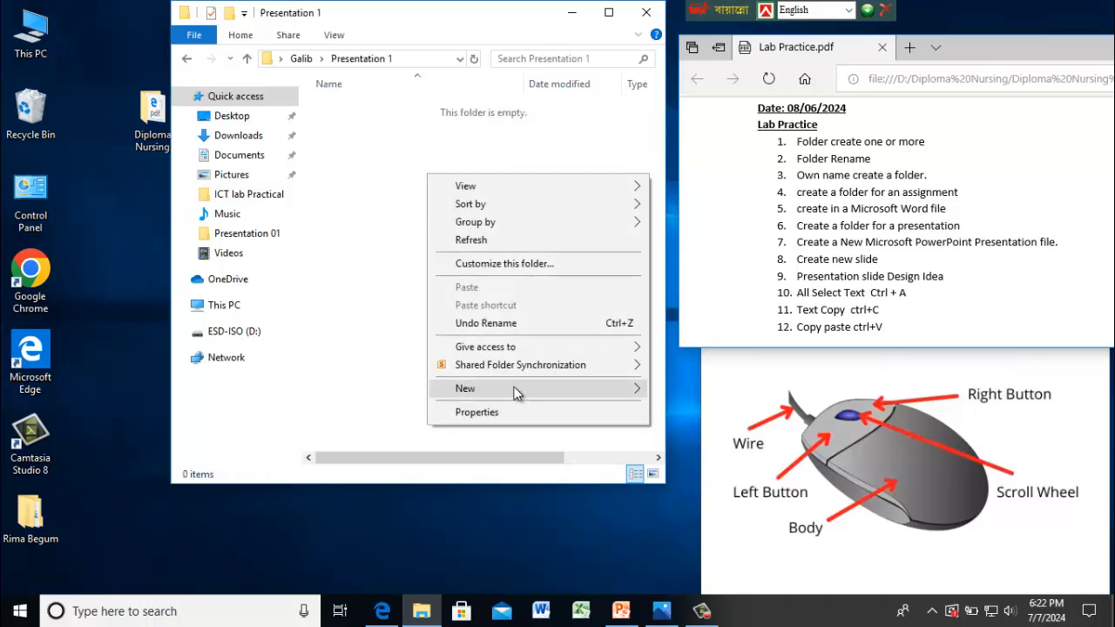
{"action": "mouse_move", "coordinate": [515, 394]}
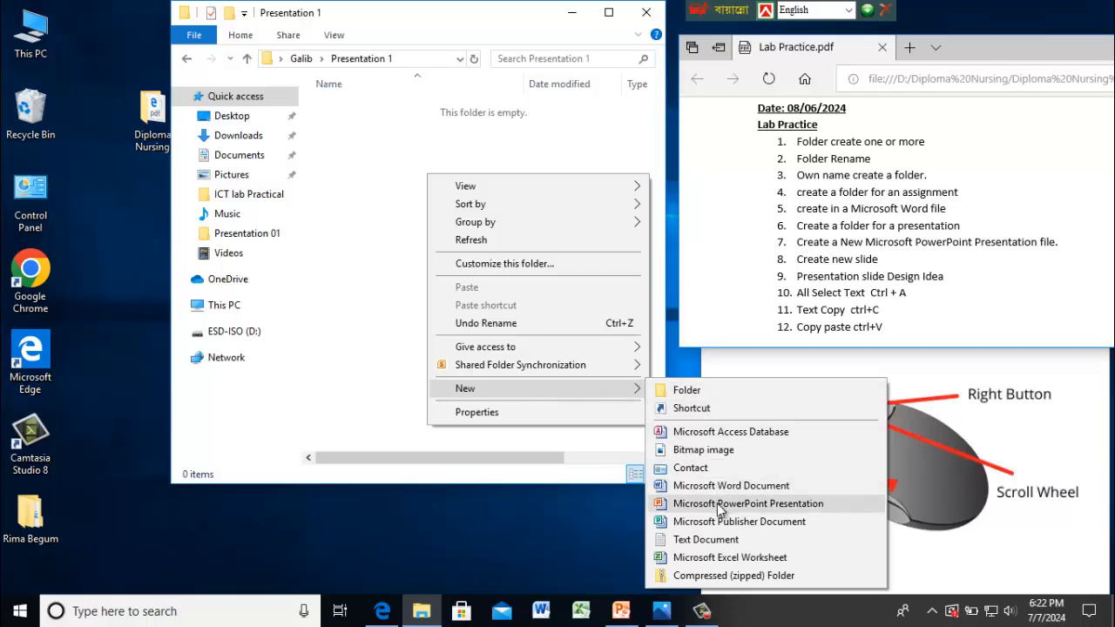
{"action": "left_click", "coordinate": [768, 504]}
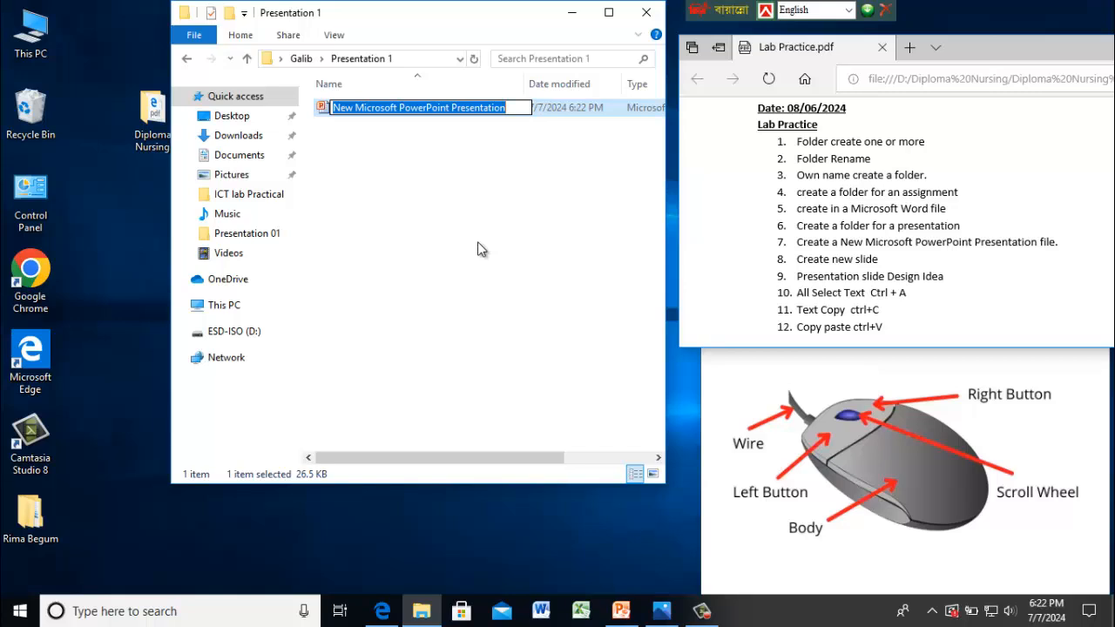
{"action": "type", "text": "Pr"}
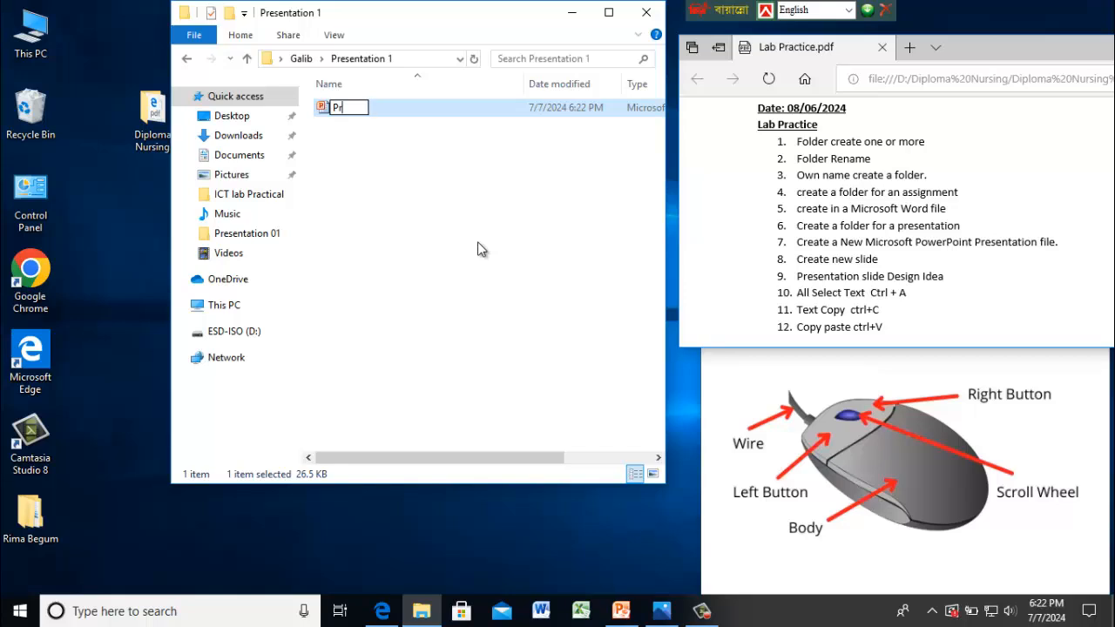
{"action": "type", "text": "esentation"}
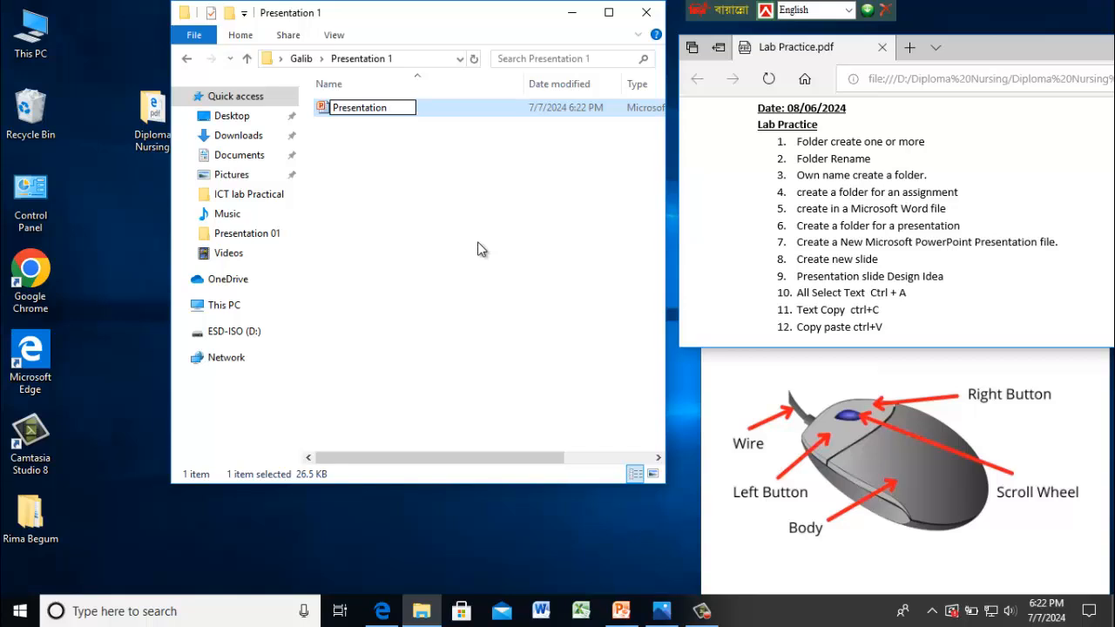
{"action": "type", "text": " Group A"}
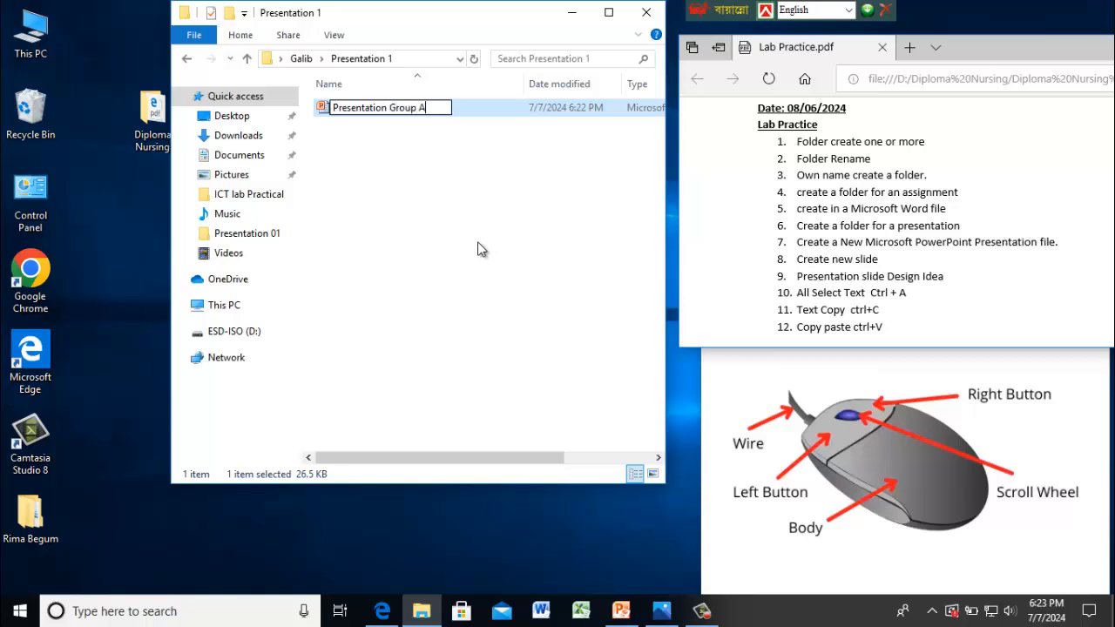
{"action": "key", "text": "Return"}
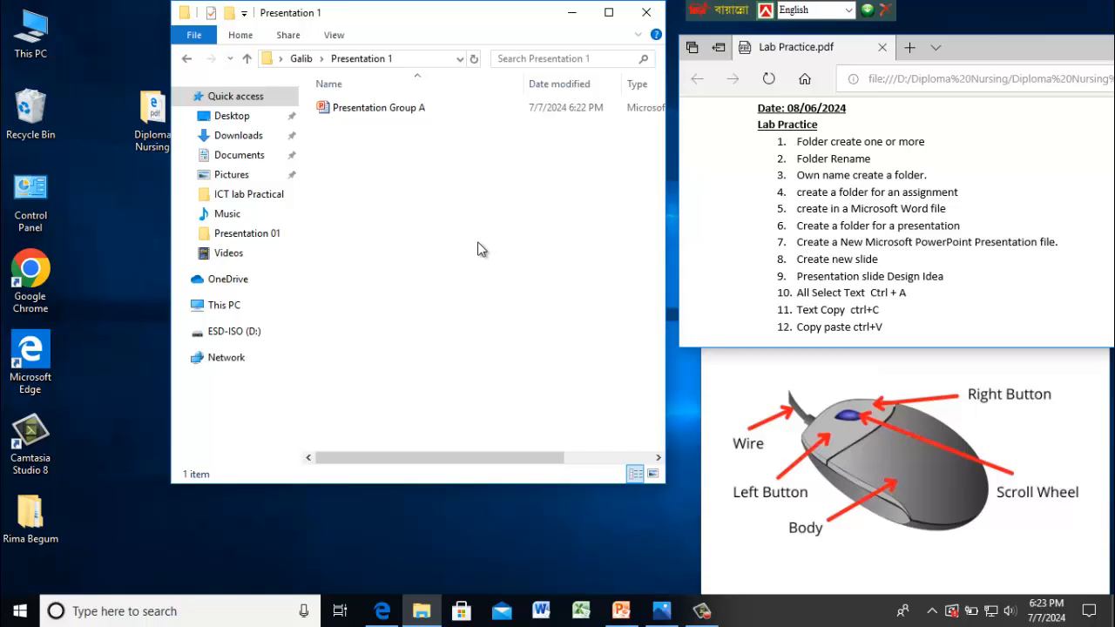
- Open Presentation Group A in PowerPoint and add its first slide
{"action": "double_click", "coordinate": [364, 108]}
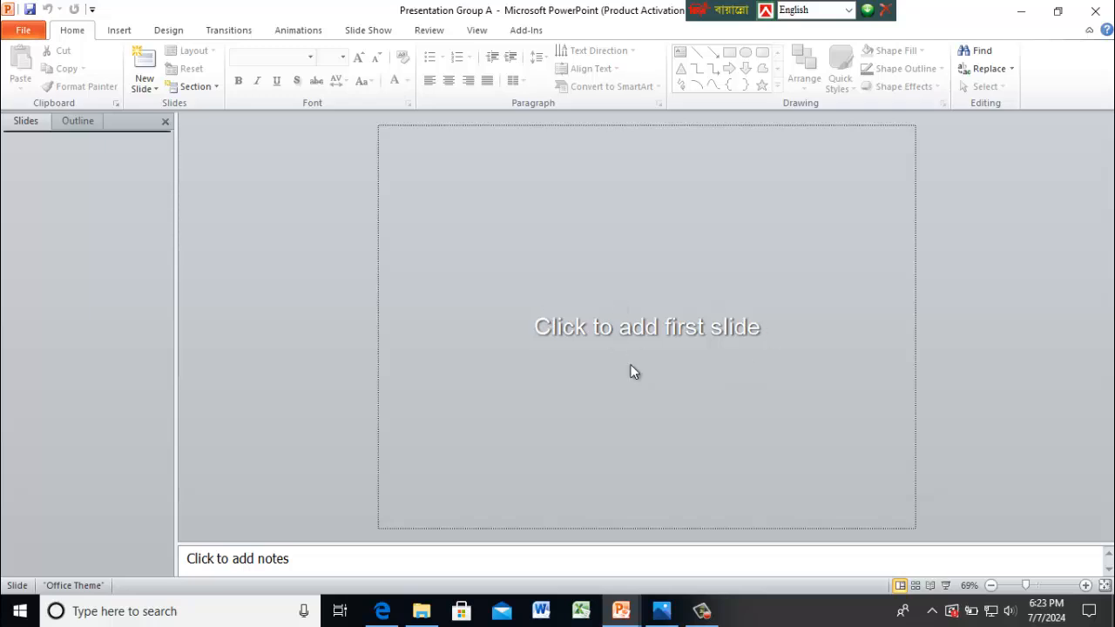
{"action": "left_click", "coordinate": [666, 311]}
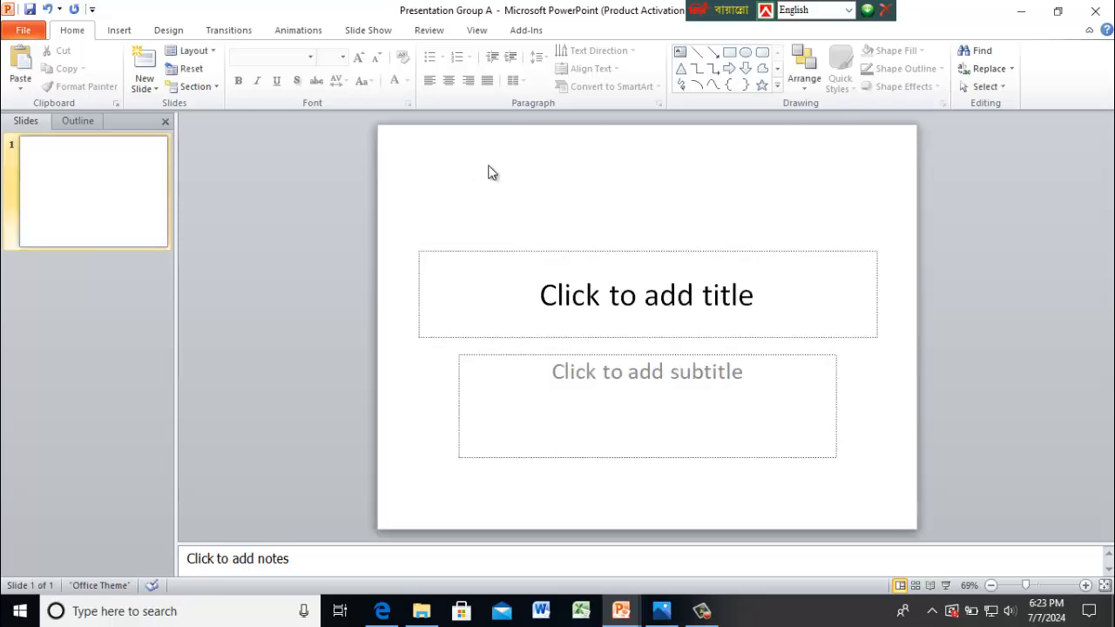